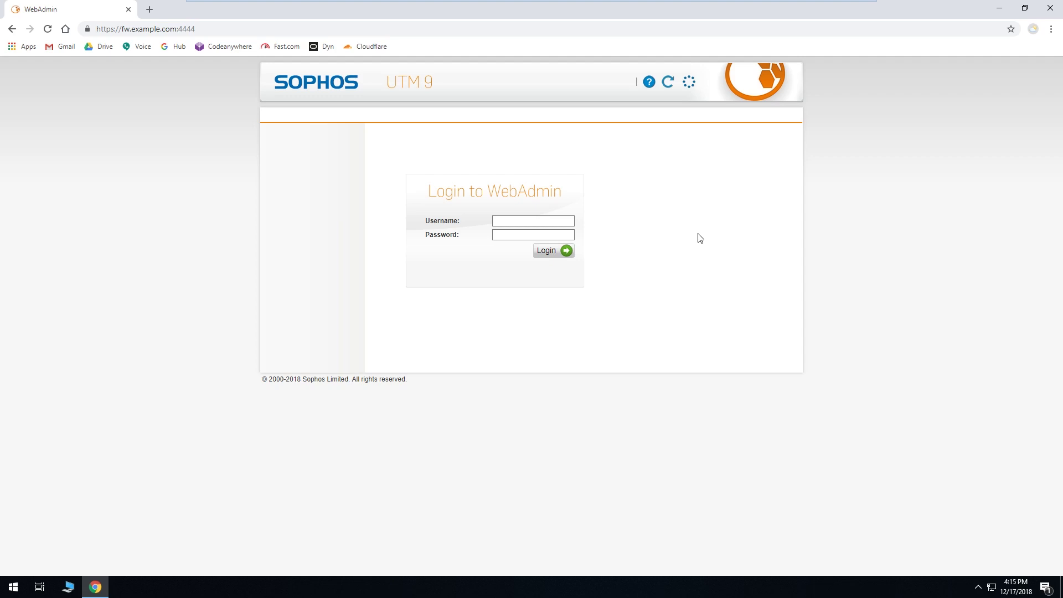
Select the Username field on the WebAdmin login page
{"action": "left_click", "coordinate": [562, 220]}
Log in as admin with the account password and go to Network Protection
{"action": "type", "text": "admin"}
{"action": "key", "text": "Tab"}
{"action": "type", "text": "password"}
{"action": "key", "text": "Return"}
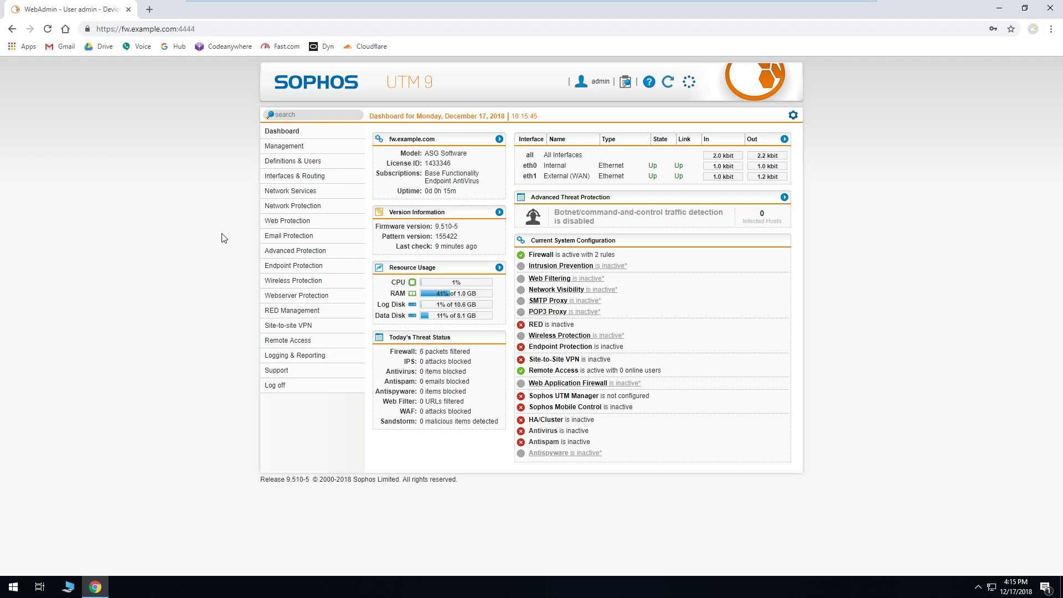
{"action": "left_click", "coordinate": [261, 208]}
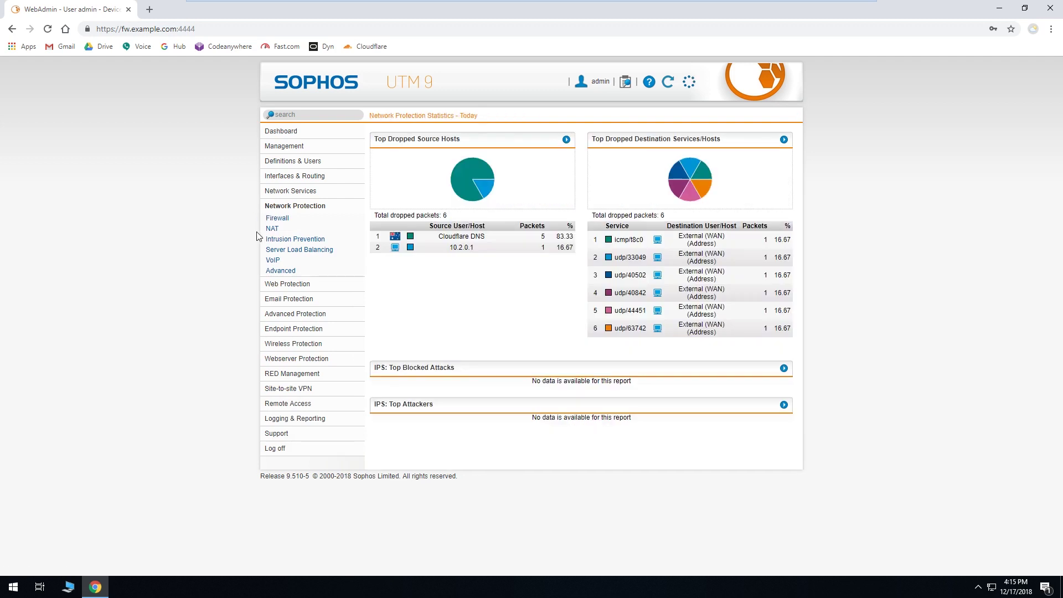
Start a new DNAT (destination) rule from the NAT rules list
{"action": "left_click", "coordinate": [272, 229]}
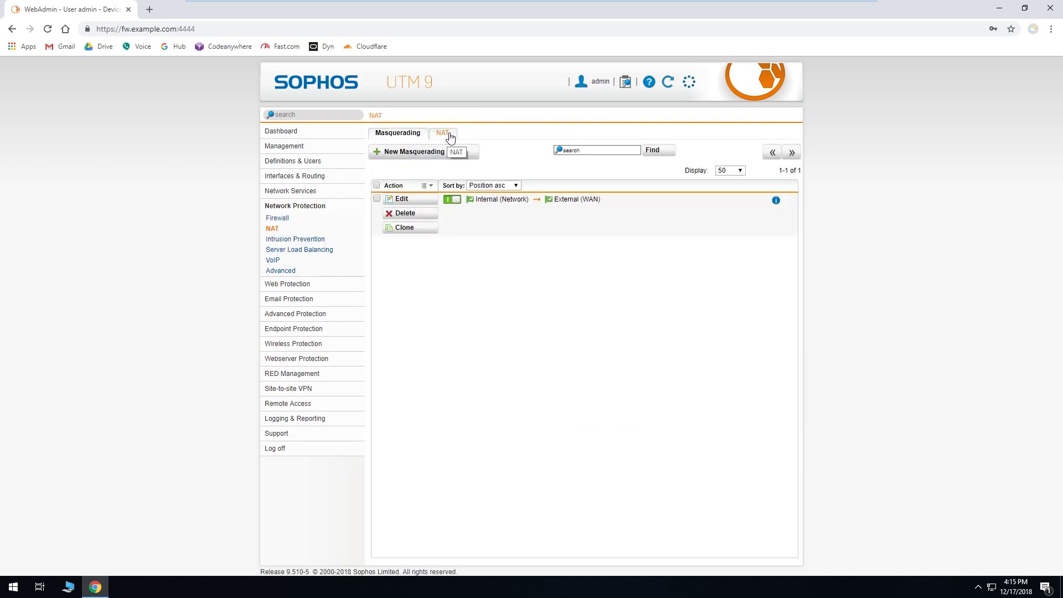
{"action": "left_click", "coordinate": [450, 137]}
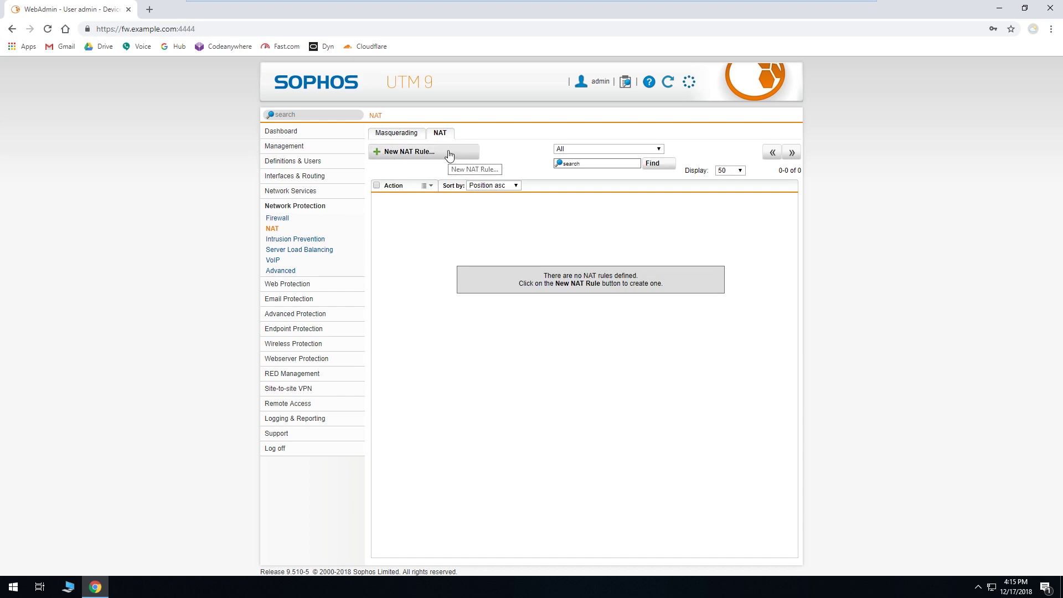
{"action": "left_click", "coordinate": [449, 156]}
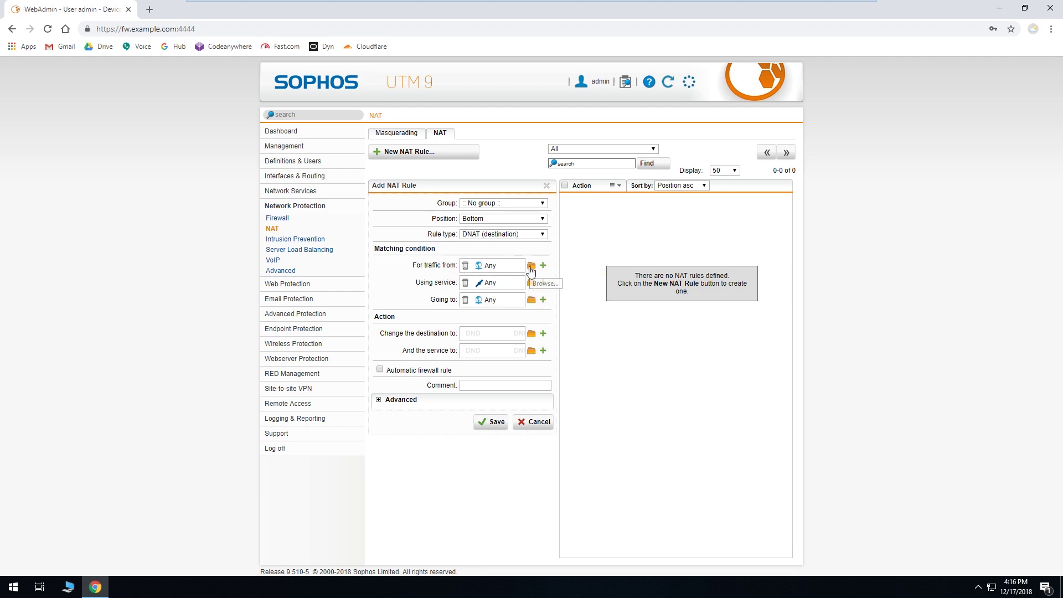
{"action": "left_click", "coordinate": [531, 268]}
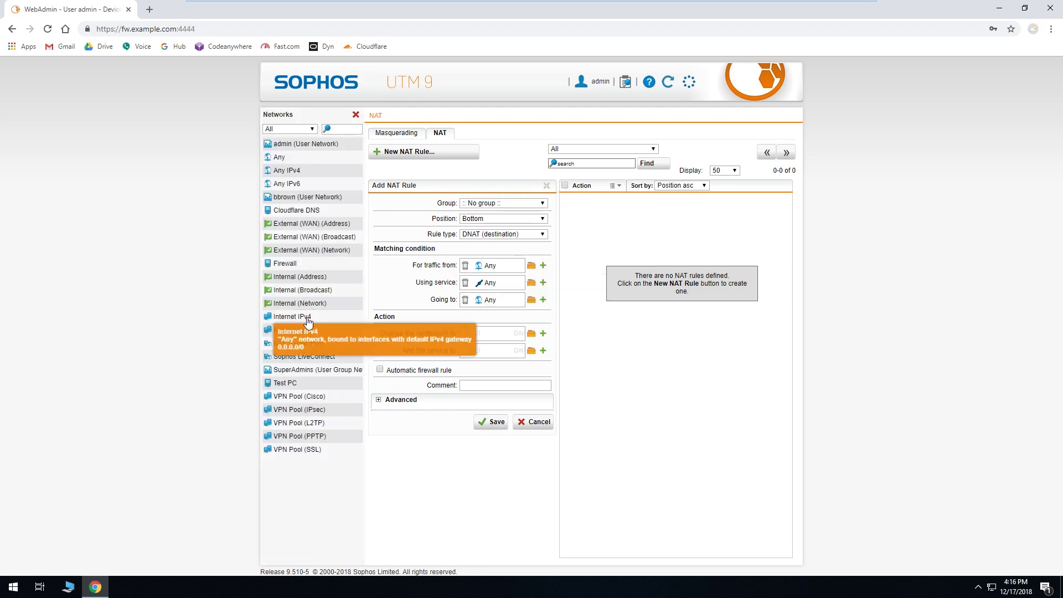
Set Internet IPv4 as the rule's traffic source
{"action": "left_click_drag", "start_coordinate": [308, 322], "coordinate": [483, 268]}
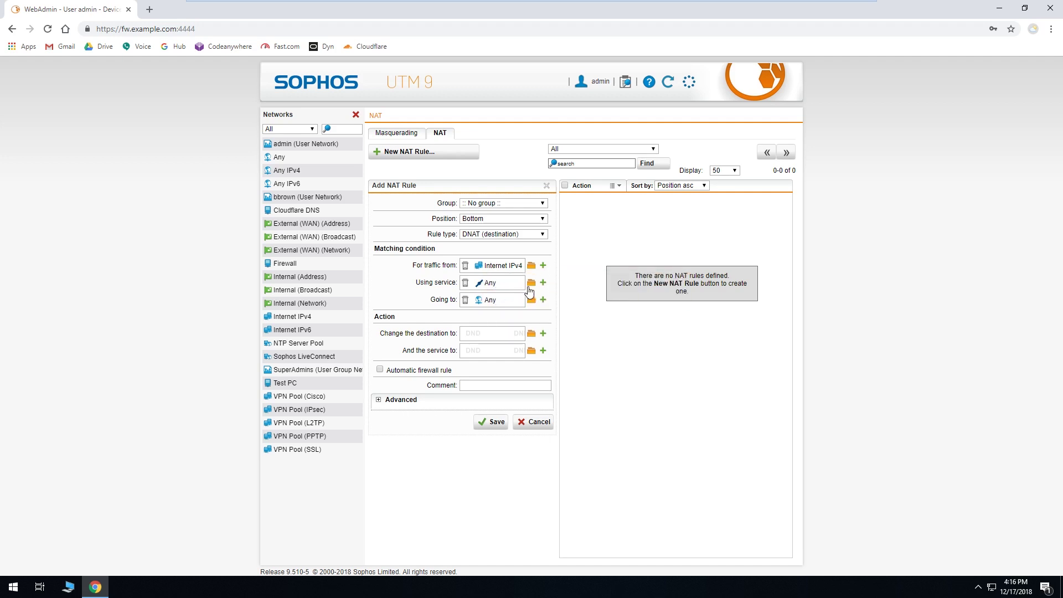
{"action": "left_click", "coordinate": [531, 283]}
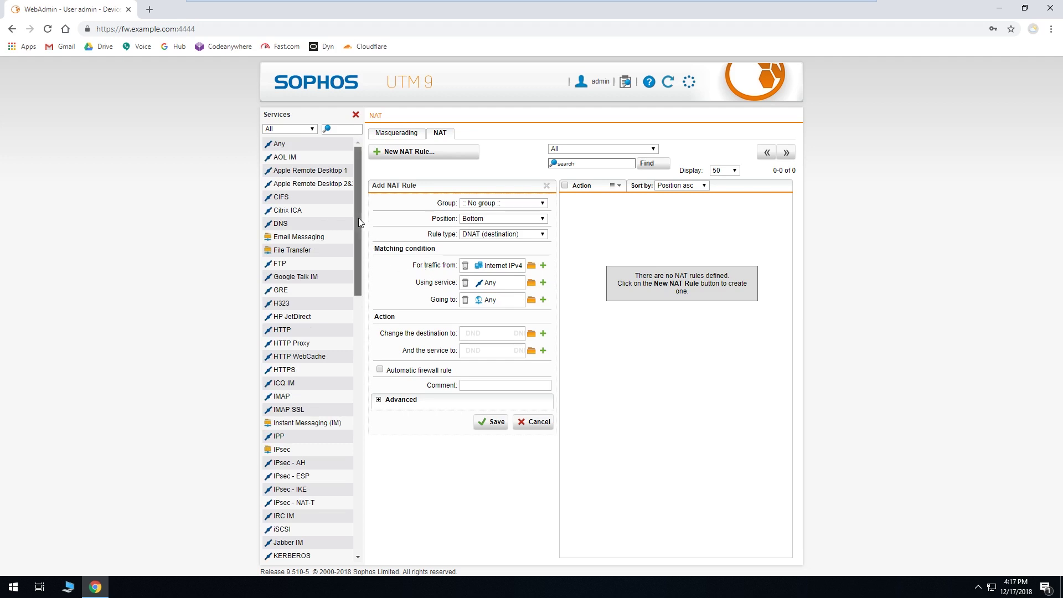
Set HTTP as the service the DNAT rule matches
{"action": "left_click_drag", "start_coordinate": [358, 217], "coordinate": [356, 258]}
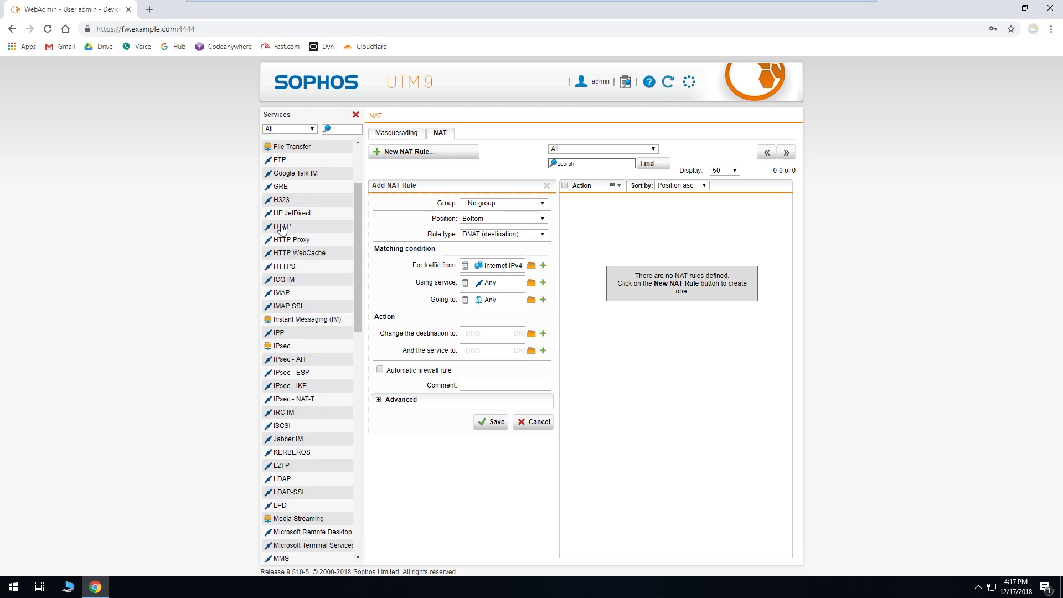
{"action": "left_click_drag", "start_coordinate": [284, 229], "coordinate": [483, 290]}
{"action": "left_click", "coordinate": [530, 304]}
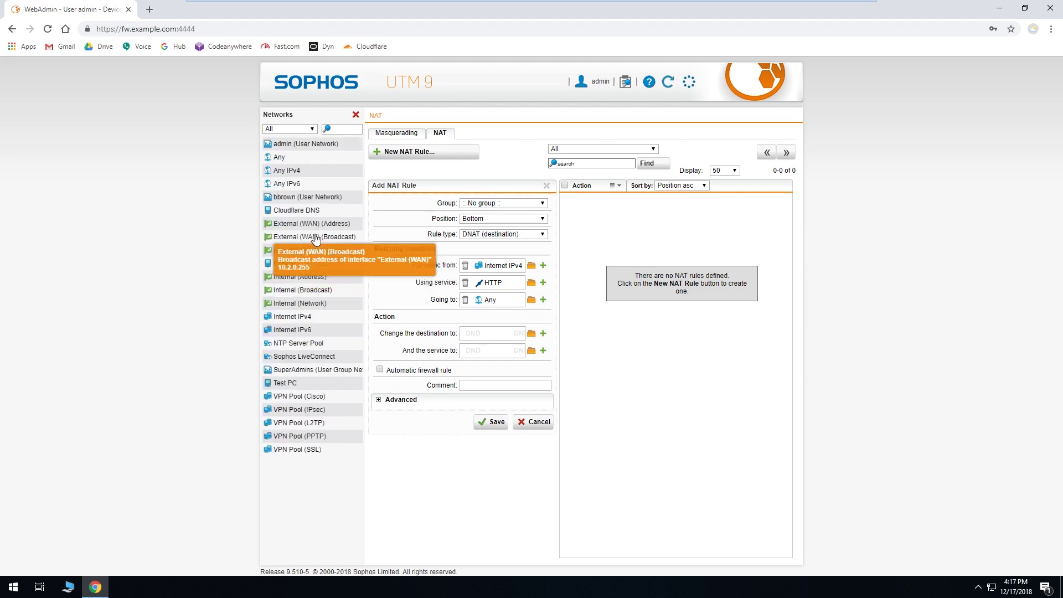
Set destination External (WAN) (Address) and translate it to Test PC
{"action": "mouse_move", "coordinate": [311, 224]}
{"action": "left_click_drag", "start_coordinate": [307, 223], "coordinate": [455, 299]}
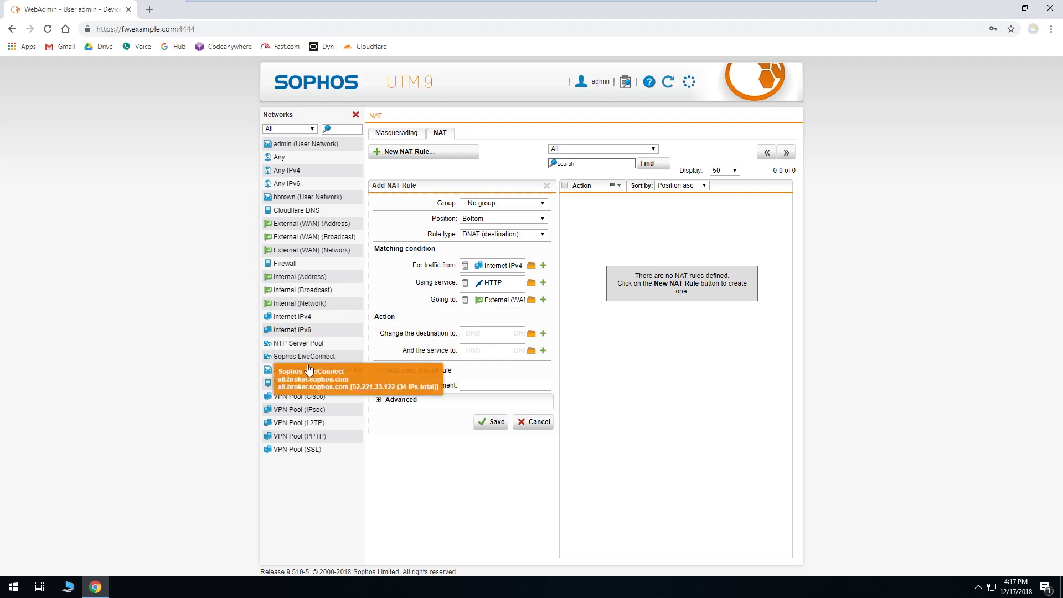
{"action": "left_click_drag", "start_coordinate": [283, 383], "coordinate": [478, 339]}
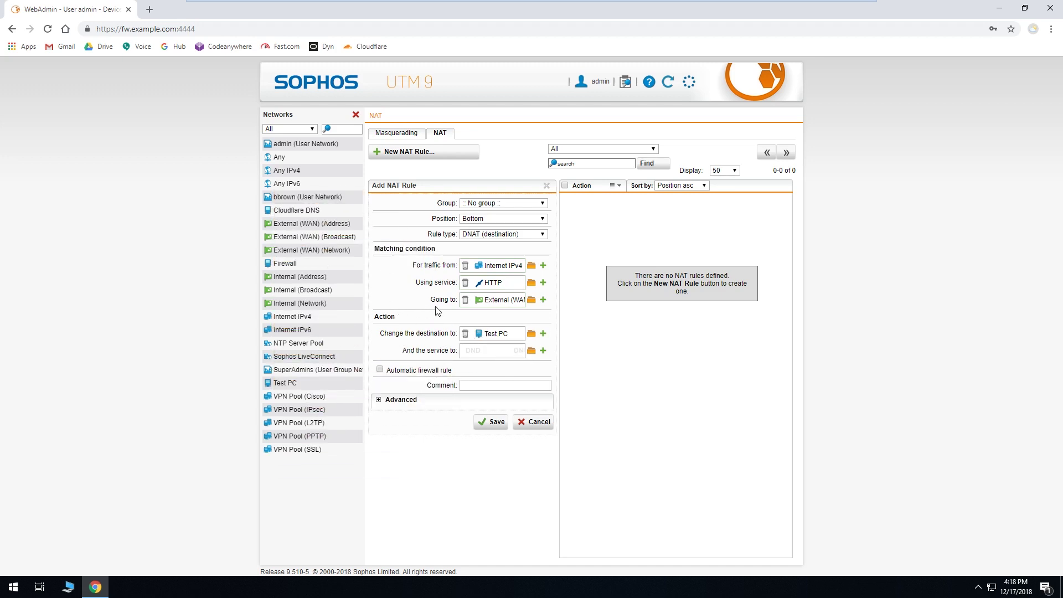
Create a new host object named Server with IPv4 address 92.168.2.6
{"action": "left_click", "coordinate": [544, 334]}
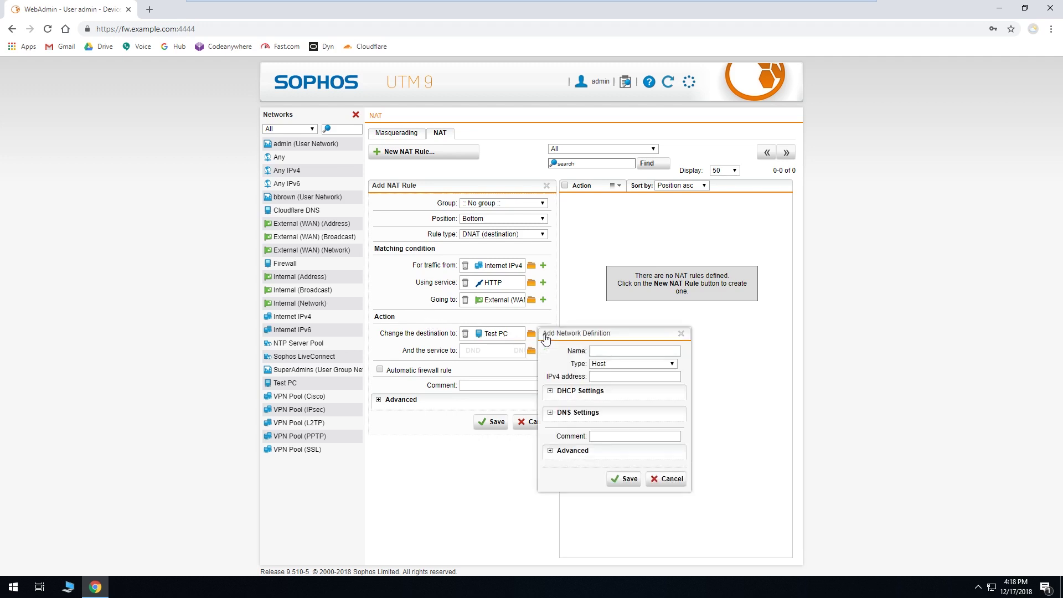
{"action": "left_click", "coordinate": [603, 351]}
{"action": "type", "text": "Server"}
{"action": "left_click", "coordinate": [625, 377]}
{"action": "type", "text": "92.168.2.6"}
{"action": "left_click", "coordinate": [624, 480]}
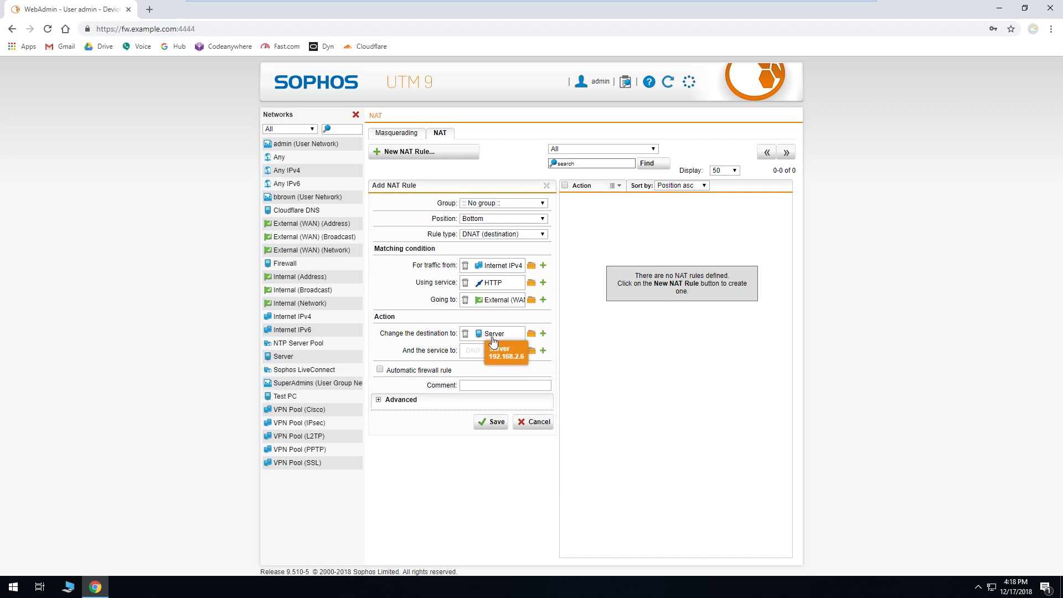
Put Test PC back as translated destination and clear the HTTP service
{"action": "left_click", "coordinate": [465, 333]}
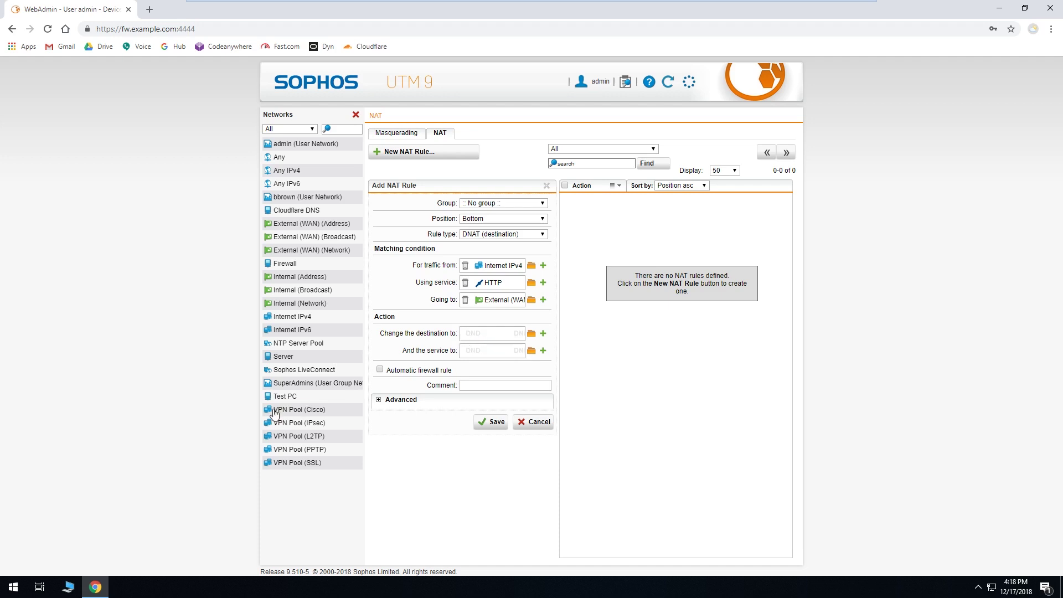
{"action": "left_click_drag", "start_coordinate": [283, 396], "coordinate": [478, 341]}
{"action": "mouse_move", "coordinate": [490, 284]}
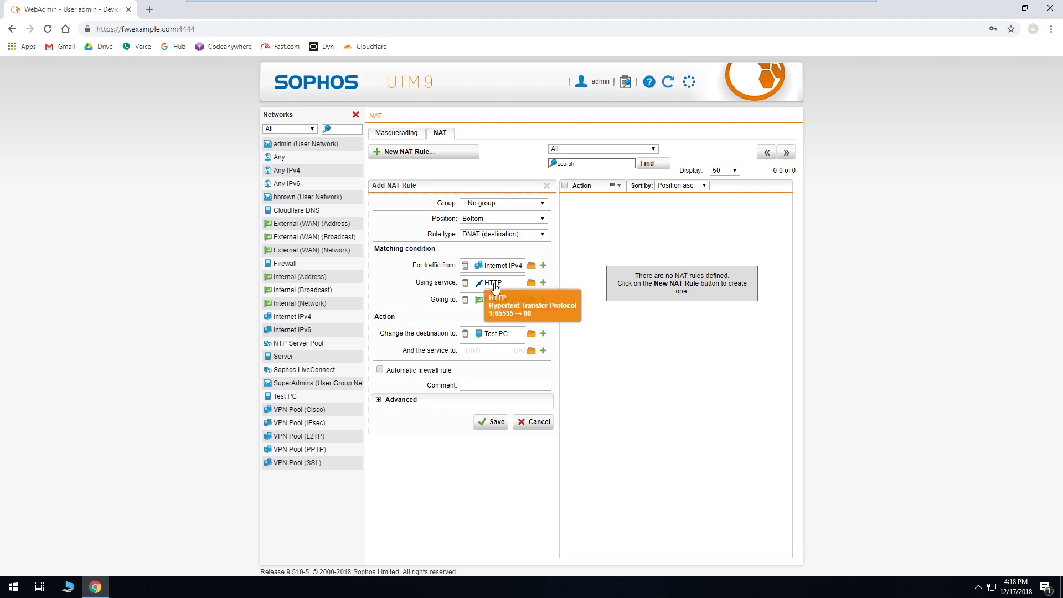
{"action": "left_click", "coordinate": [466, 282]}
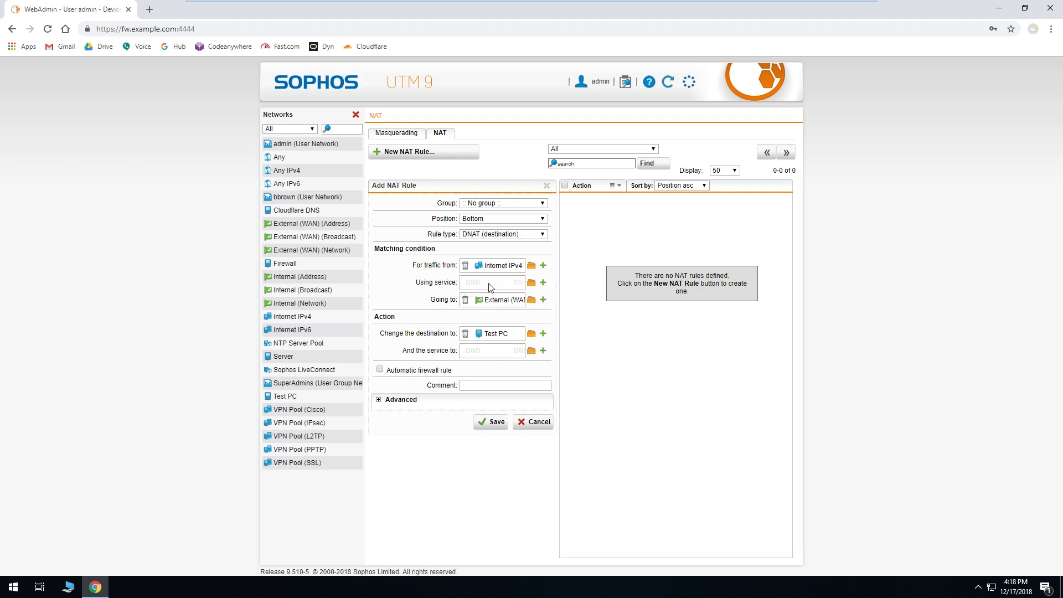
Try HTTP Proxy as matched service and HTTP as translated service
{"action": "left_click", "coordinate": [532, 283]}
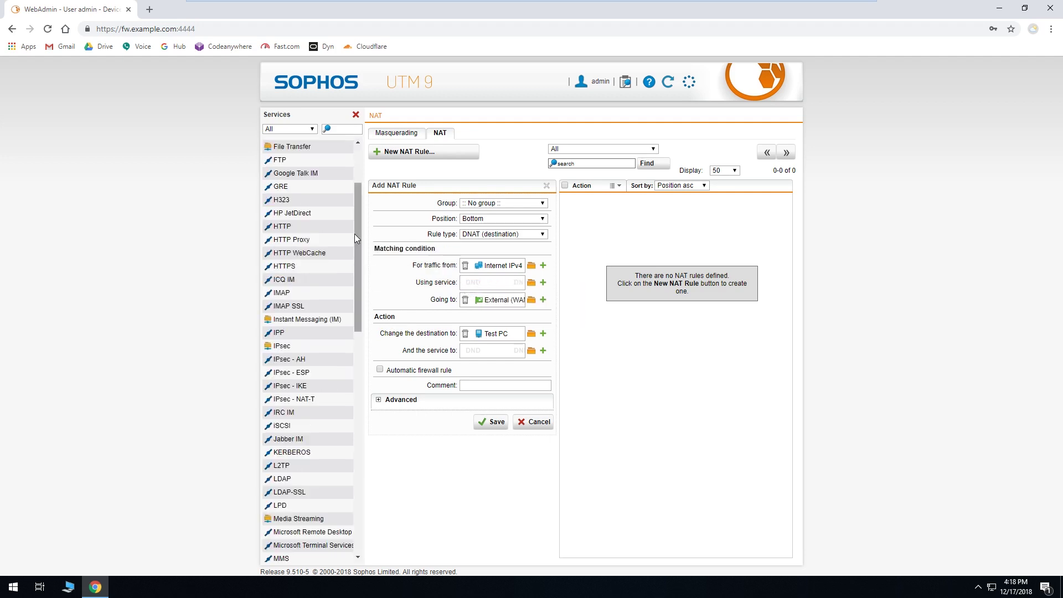
{"action": "left_click_drag", "start_coordinate": [354, 233], "coordinate": [359, 248]}
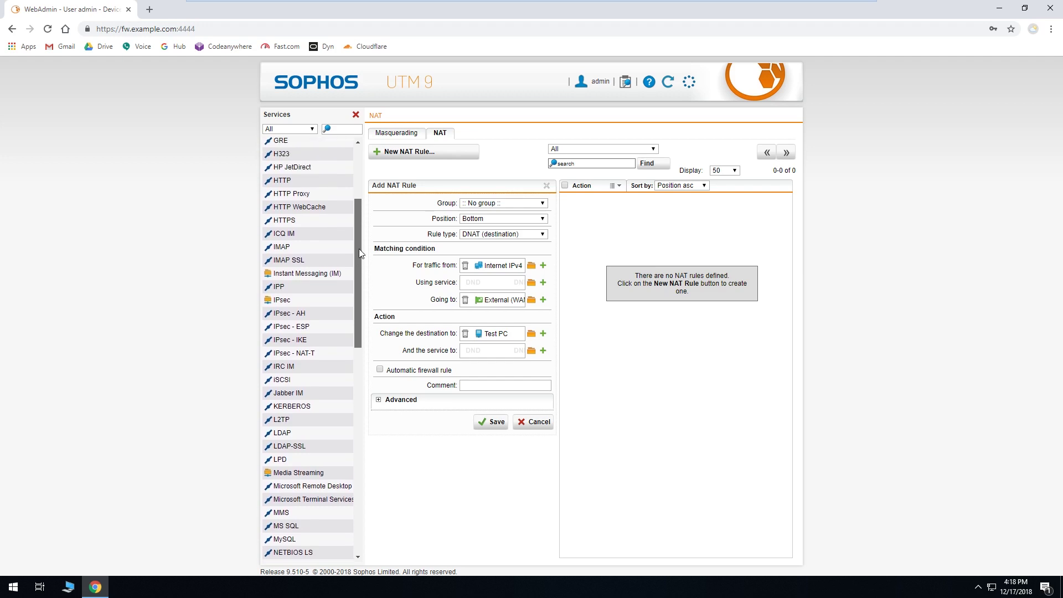
{"action": "mouse_move", "coordinate": [292, 211]}
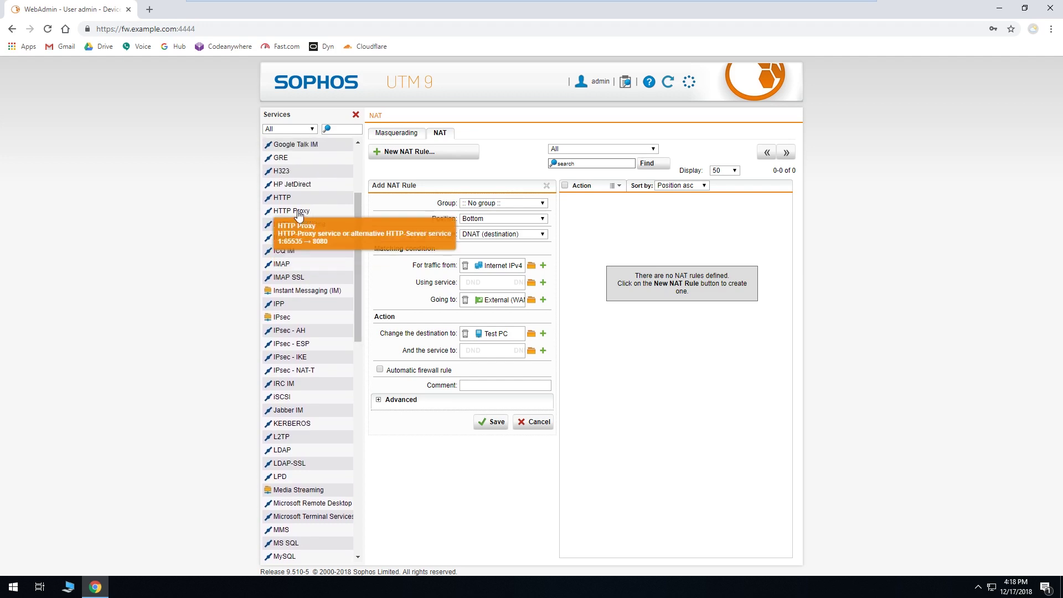
{"action": "left_click_drag", "start_coordinate": [297, 214], "coordinate": [487, 288]}
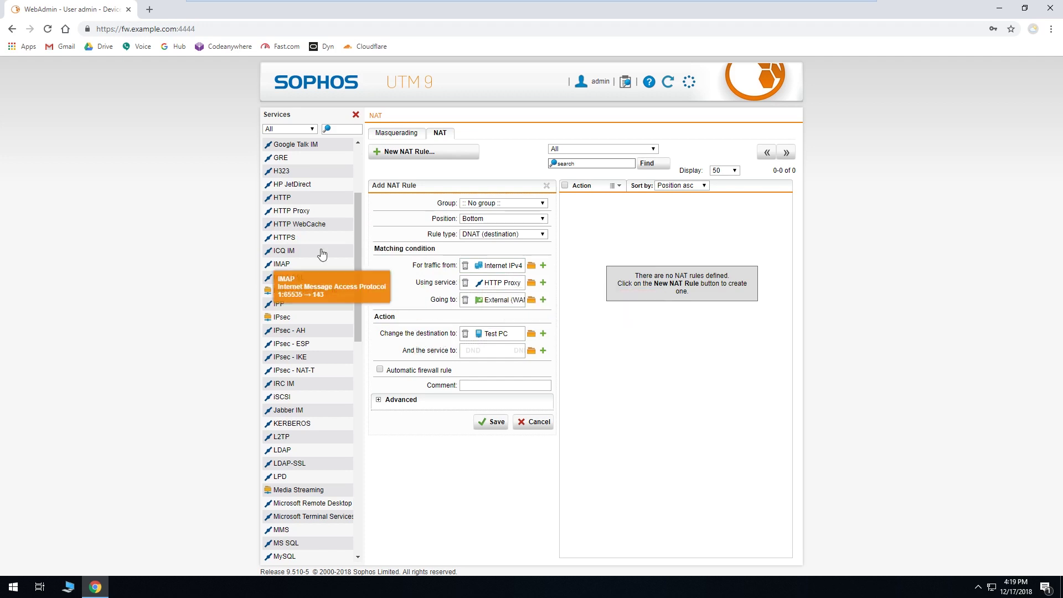
{"action": "left_click_drag", "start_coordinate": [281, 198], "coordinate": [491, 359]}
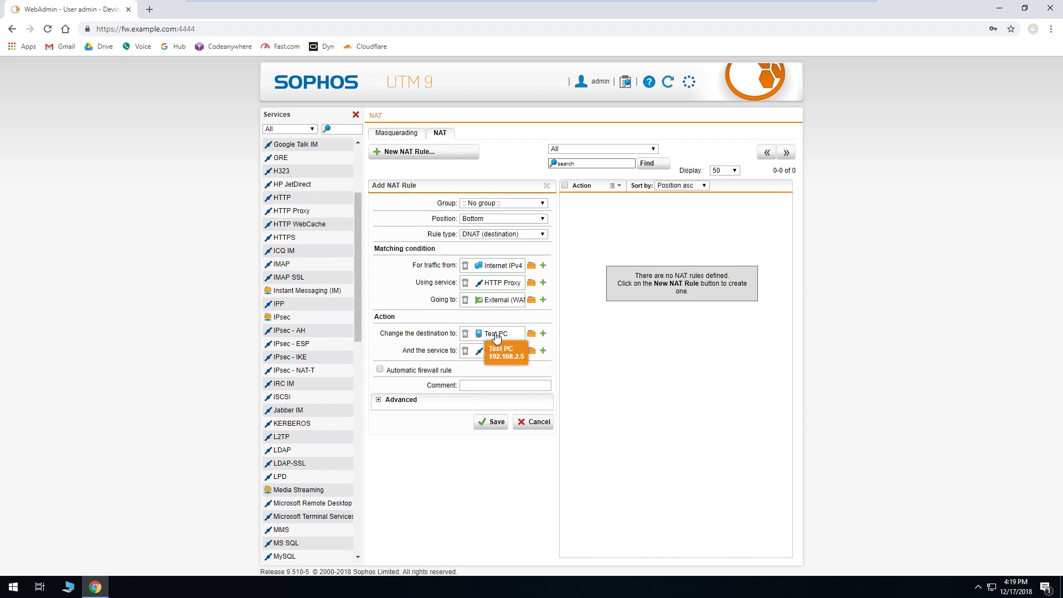
Clear both service fields and set HTTP back as the matched service
{"action": "left_click", "coordinate": [464, 353]}
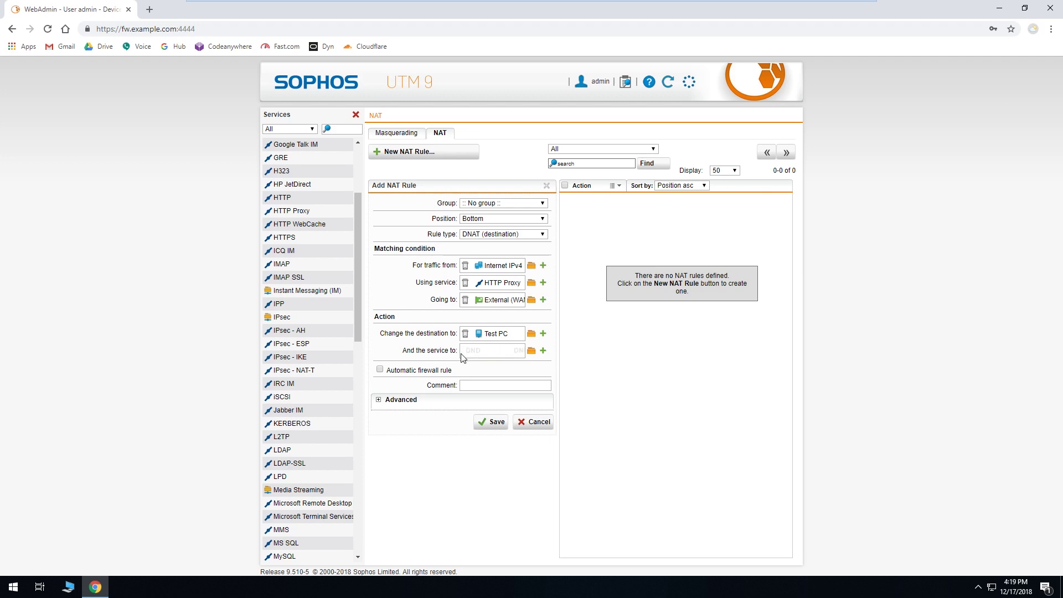
{"action": "left_click", "coordinate": [465, 288]}
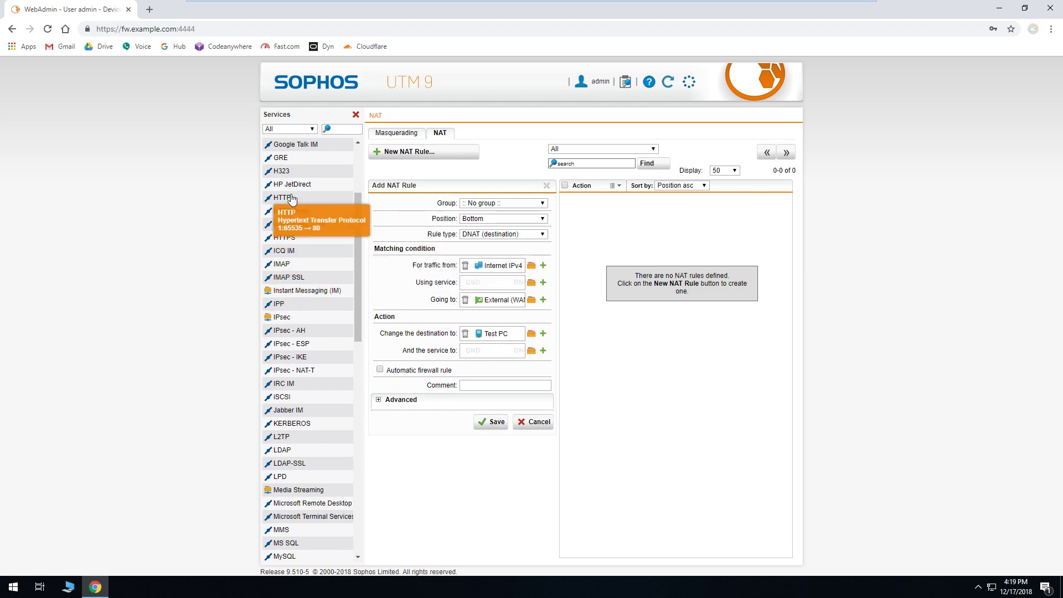
{"action": "mouse_move", "coordinate": [282, 197]}
{"action": "left_mouse_down"}
{"action": "mouse_move", "coordinate": [448, 278]}
{"action": "mouse_move", "coordinate": [482, 281]}
{"action": "left_mouse_up"}
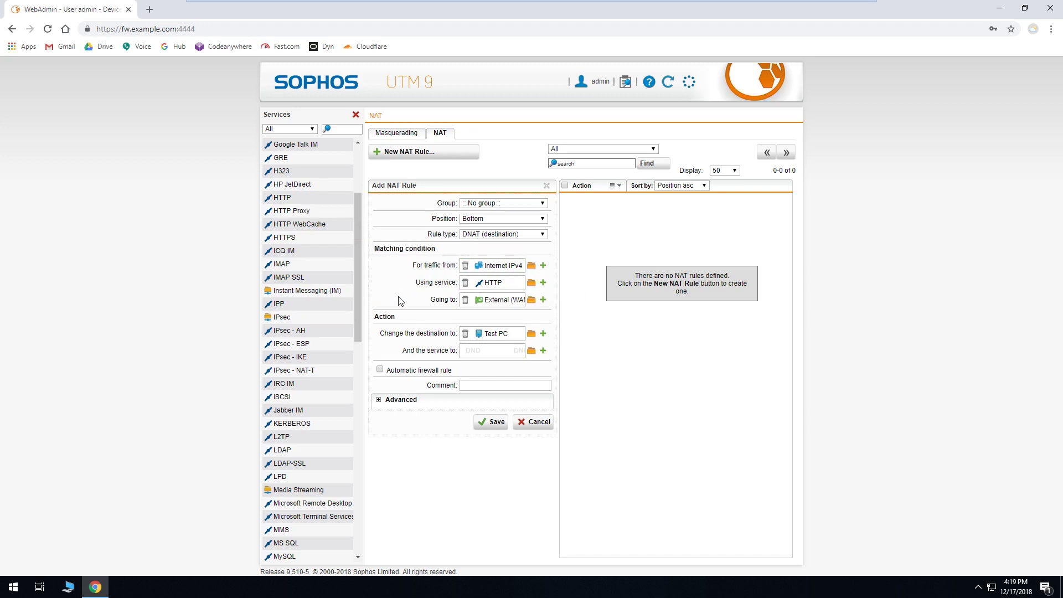
Enable automatic firewall rule and initial-packet logging, then save the DNAT rule
{"action": "left_click", "coordinate": [380, 372]}
{"action": "left_click", "coordinate": [401, 400]}
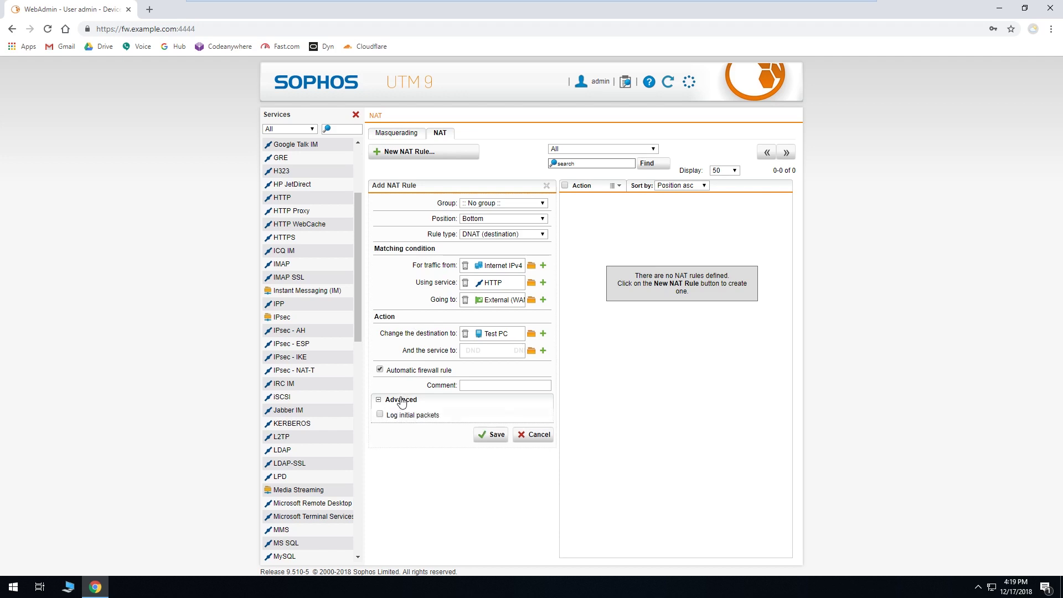
{"action": "left_click", "coordinate": [379, 414]}
{"action": "left_click", "coordinate": [491, 436]}
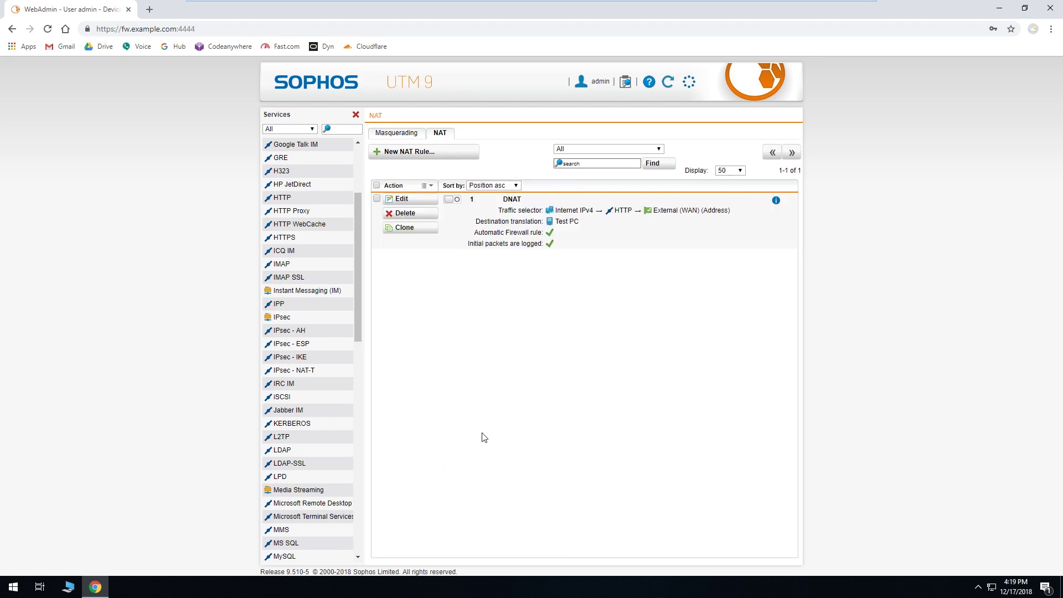
Close the Services panel and switch on DNAT rule 1 in the NAT list
{"action": "left_click", "coordinate": [356, 114]}
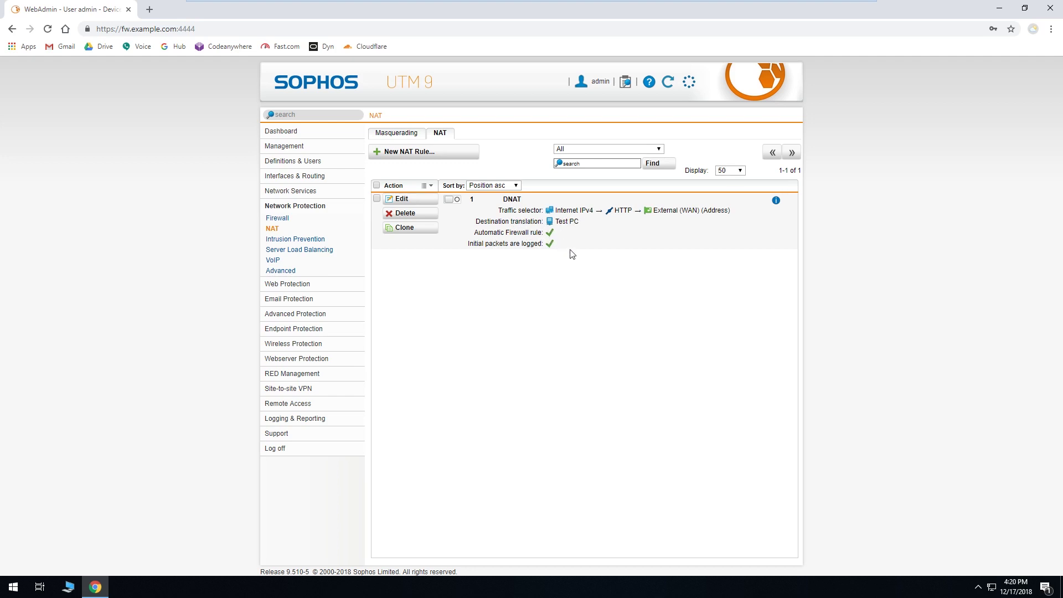
{"action": "left_click", "coordinate": [452, 200]}
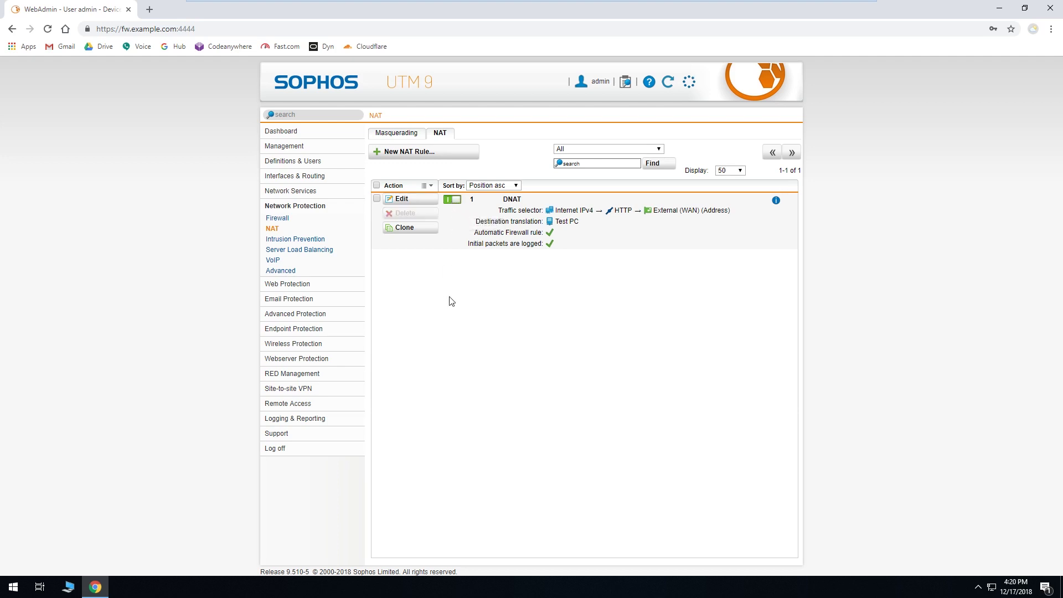